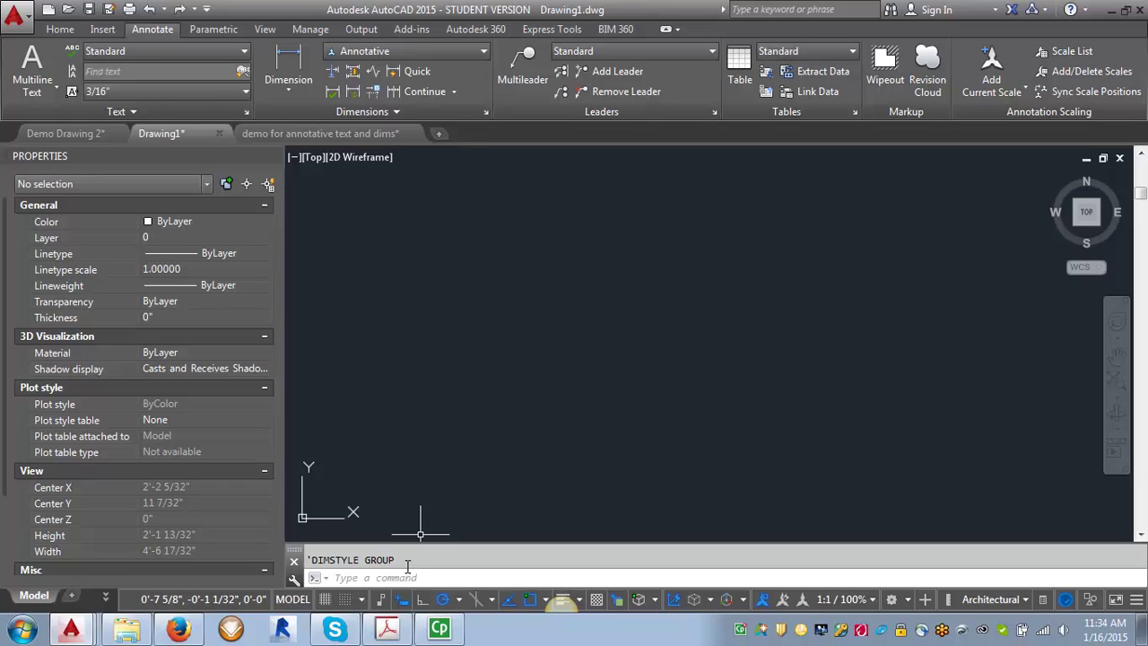
Scroll the standards PDF to the Symbols and Arrows screenshot showing architectural ticks and 3/32 arrow size.
click(387, 628)
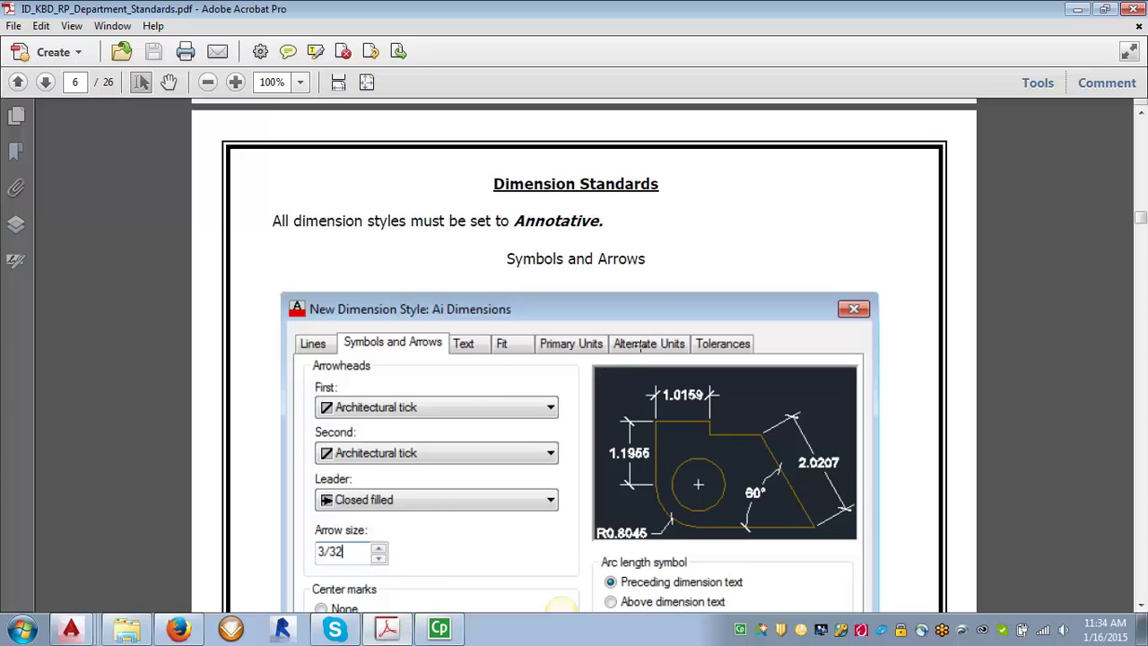
scroll(638, 308, down, 3)
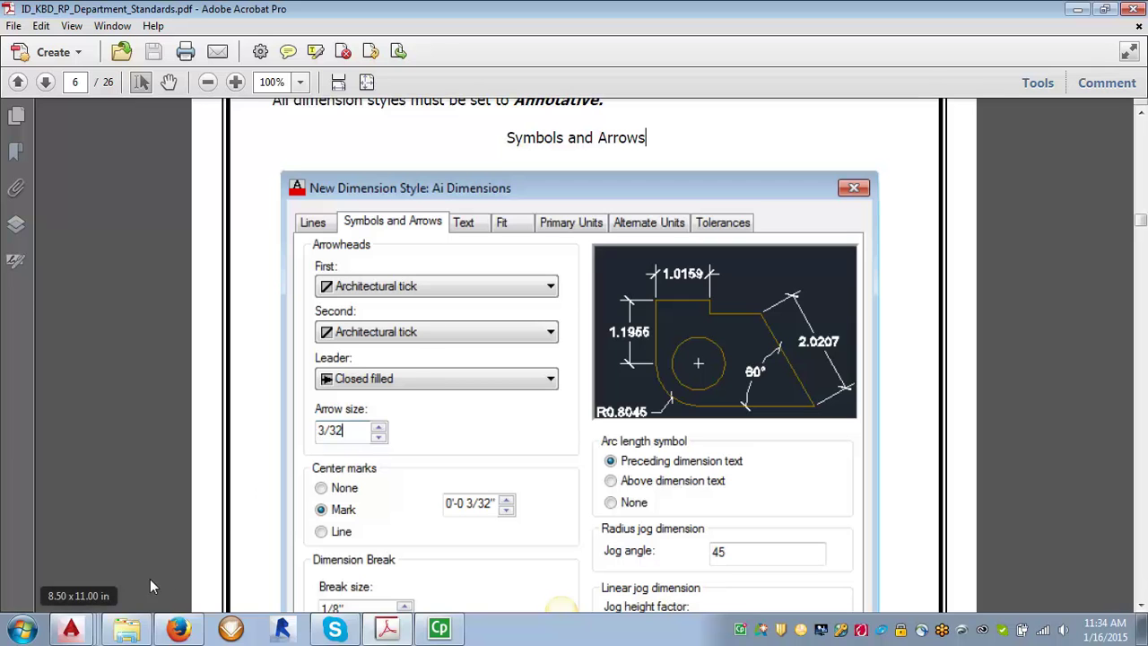
click(71, 628)
Bring Drawing1 back and launch the Dimension Style Manager from the Annotate tab's Dimensions panel.
click(77, 564)
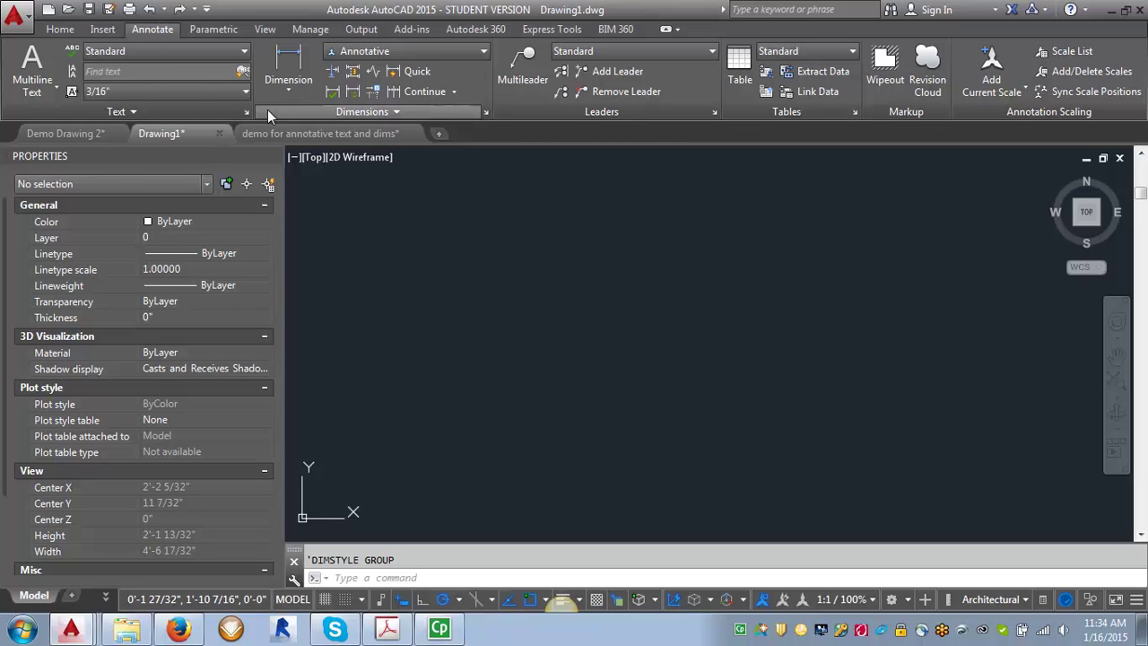
click(487, 113)
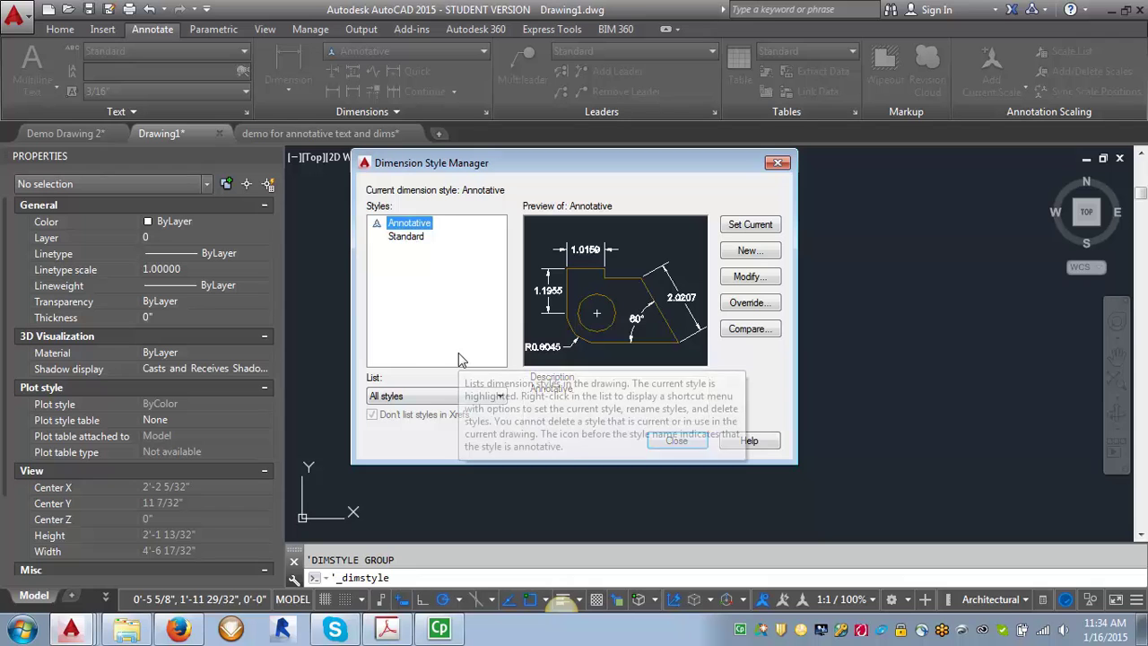
Start a new annotative dimension style named 'AiO Dim' based on Annotative.
click(750, 251)
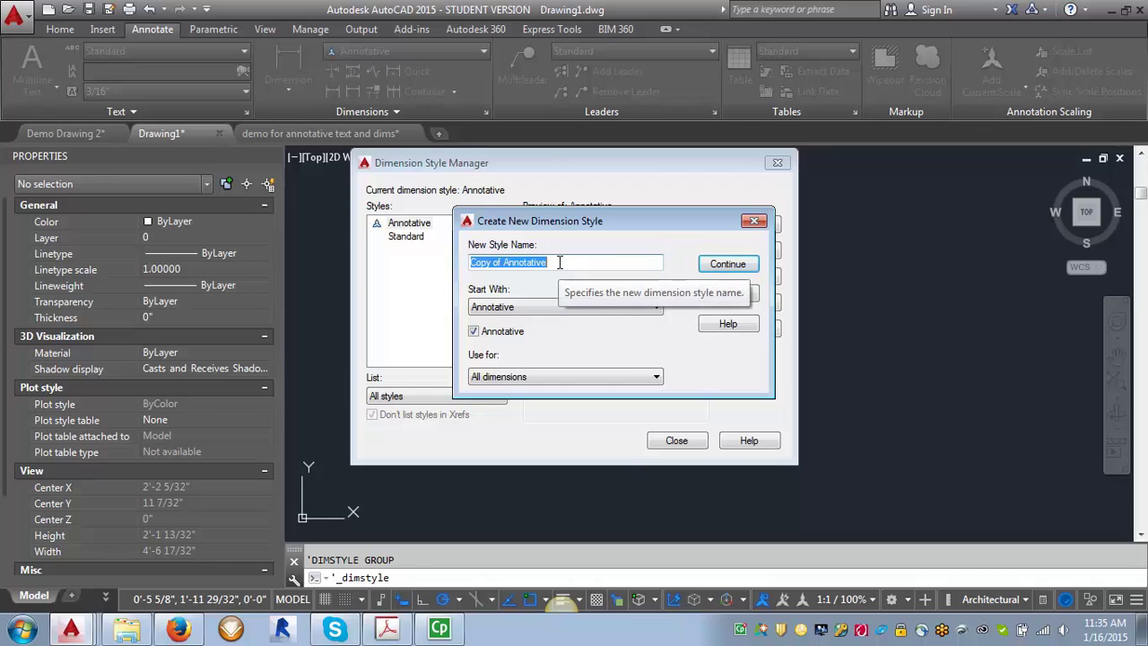
text(Ai)
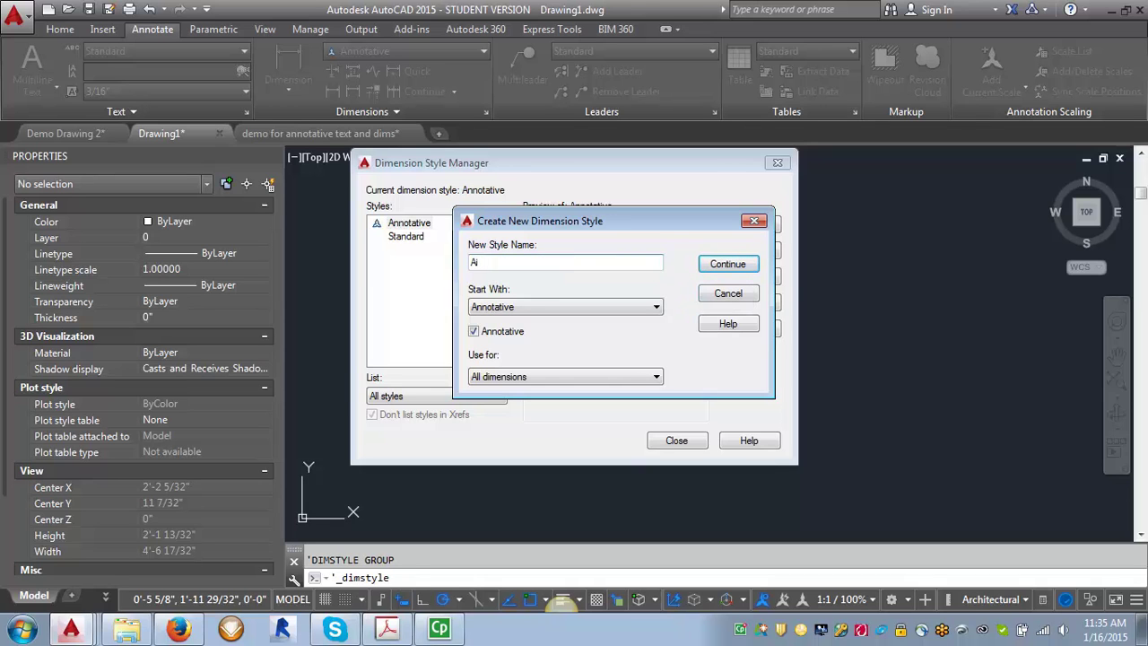
text(O Dim)
click(727, 264)
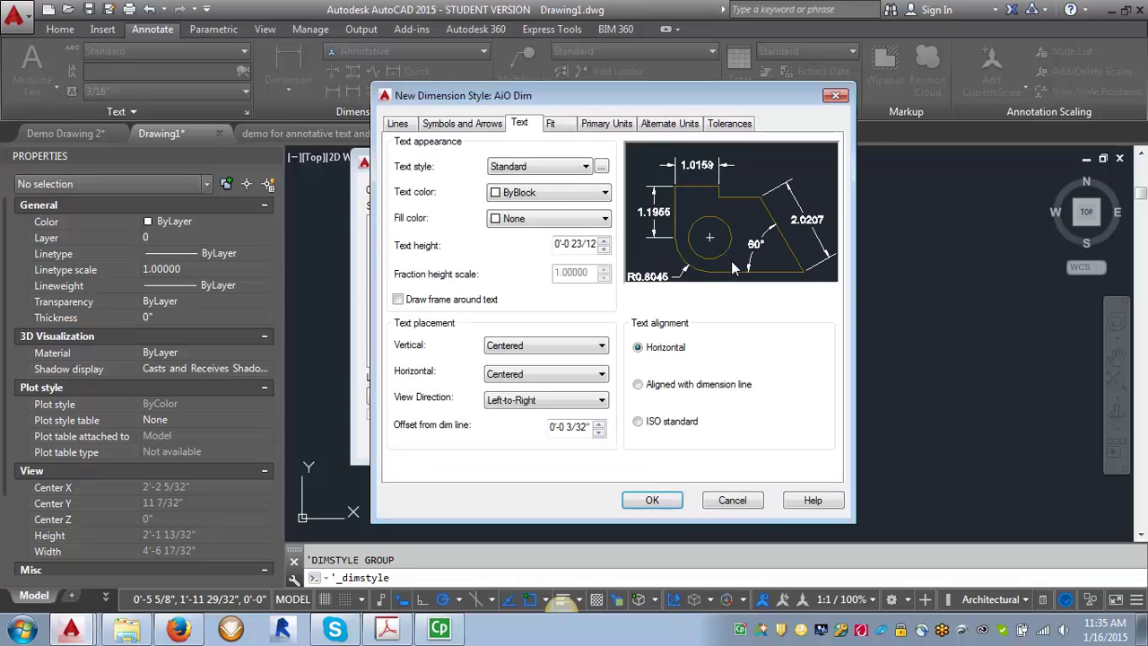
Set both arrowheads to Architectural tick and enter an arrow size of 0 3/32.
click(454, 126)
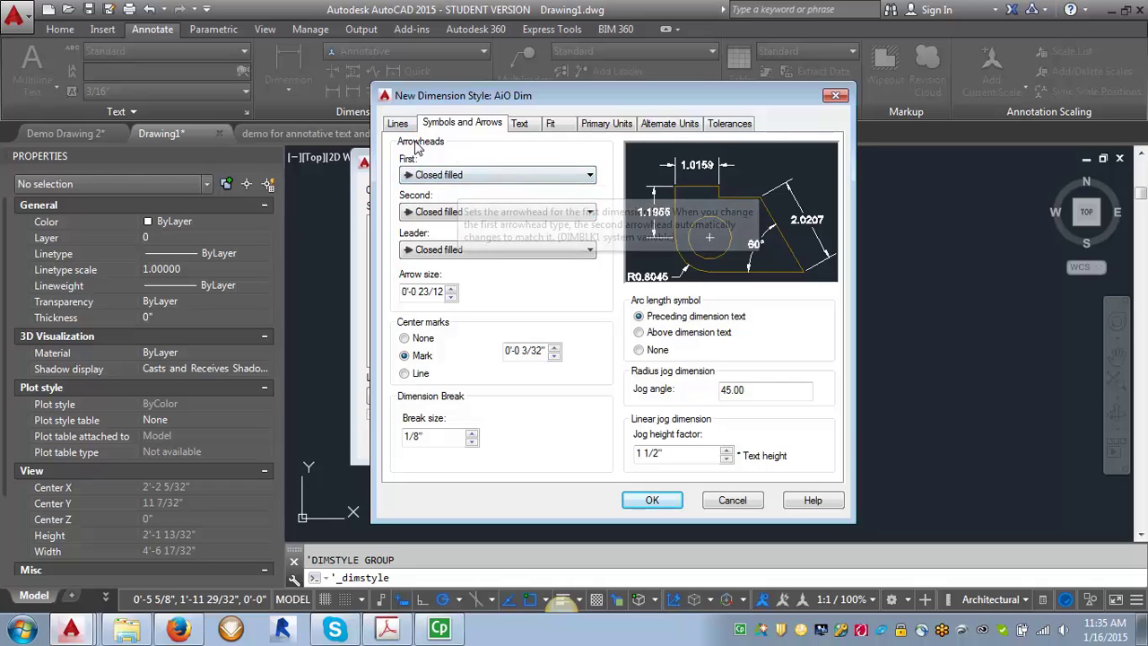
click(590, 175)
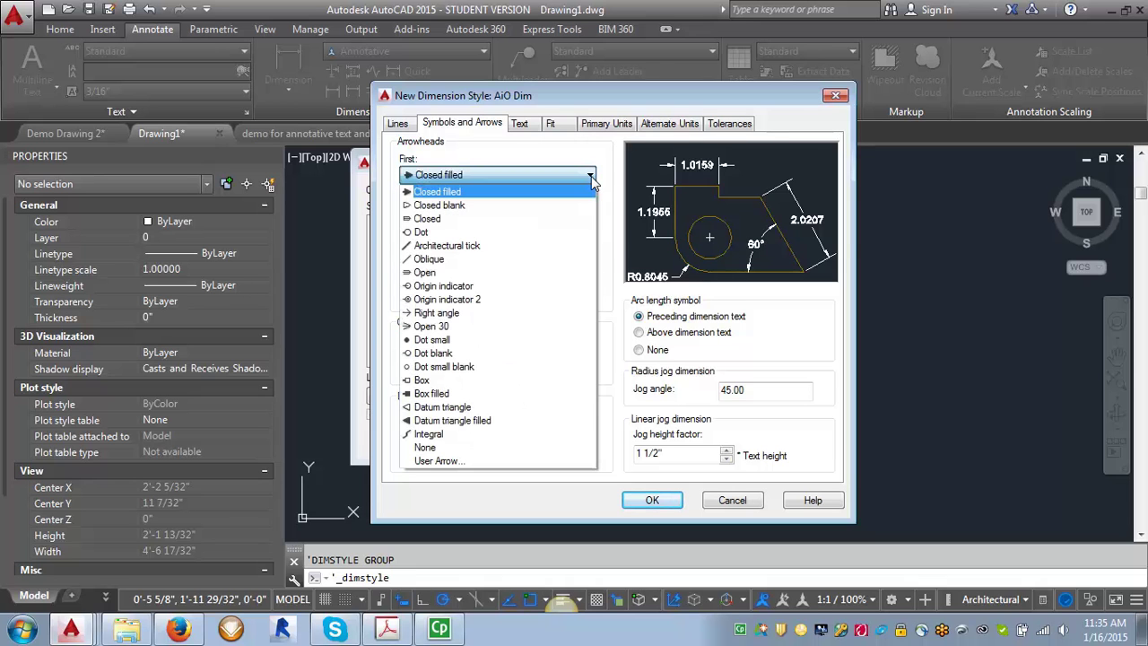
click(464, 250)
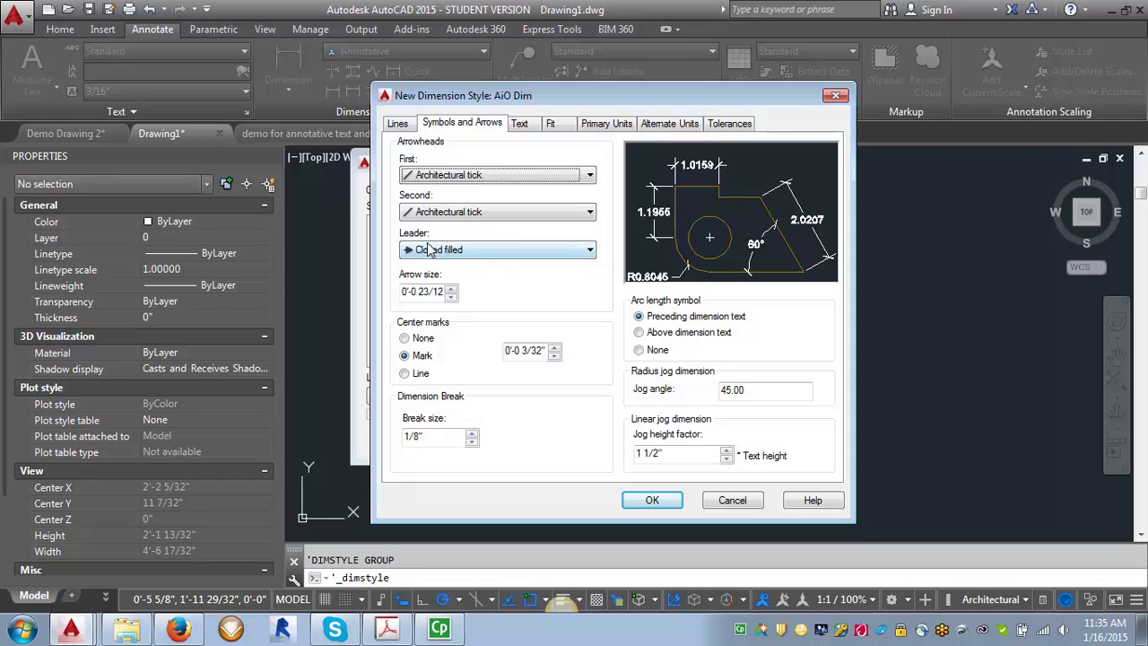
click(419, 292)
double_click(419, 294)
text(0 3/32)
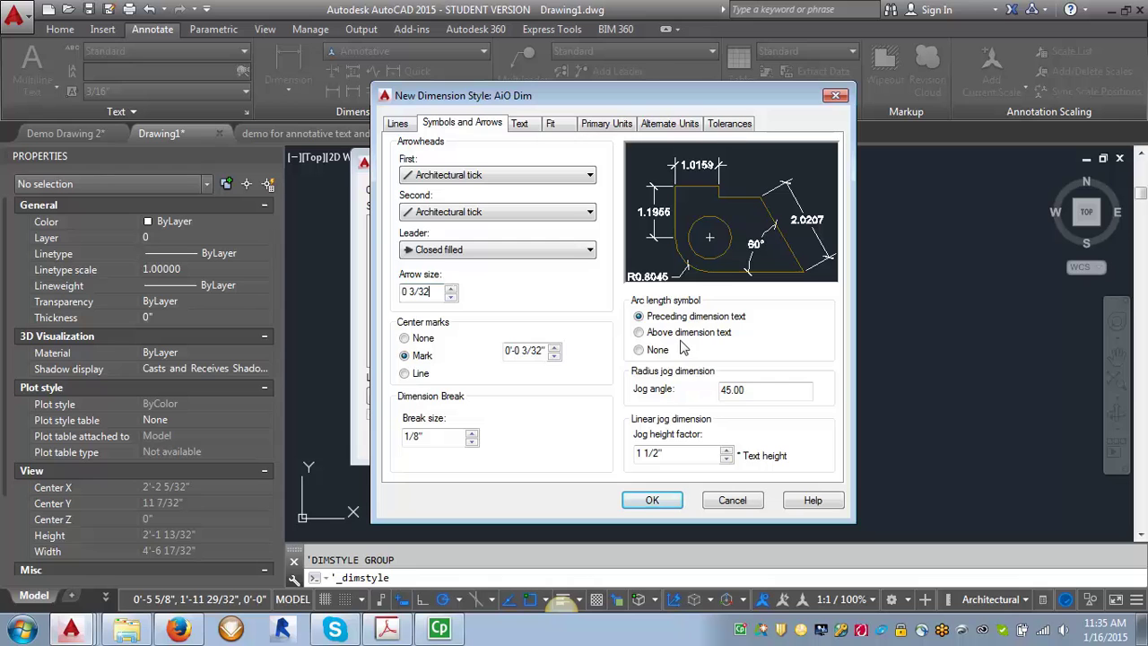
Set Extend beyond ticks to 3/32, undoing a mistaken entry.
click(400, 127)
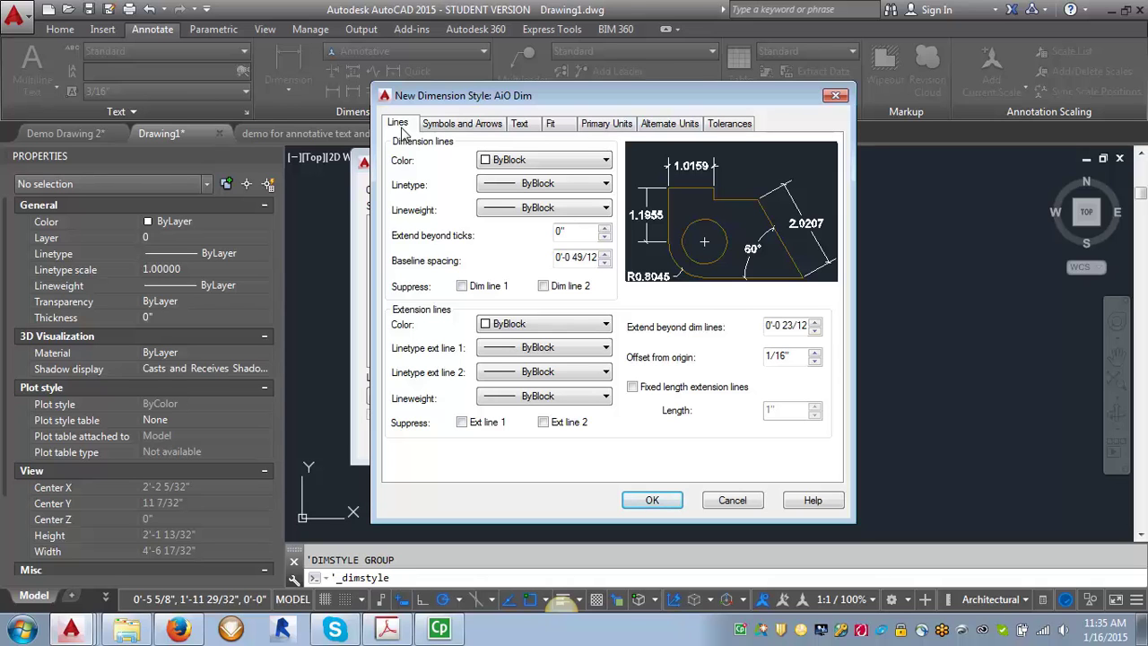
double_click(569, 232)
text(0'1)
key(ctrl+z)
text(3/32)
Set Baseline spacing to 3/8 and Extend beyond dim lines to 0 3/32.
double_click(574, 258)
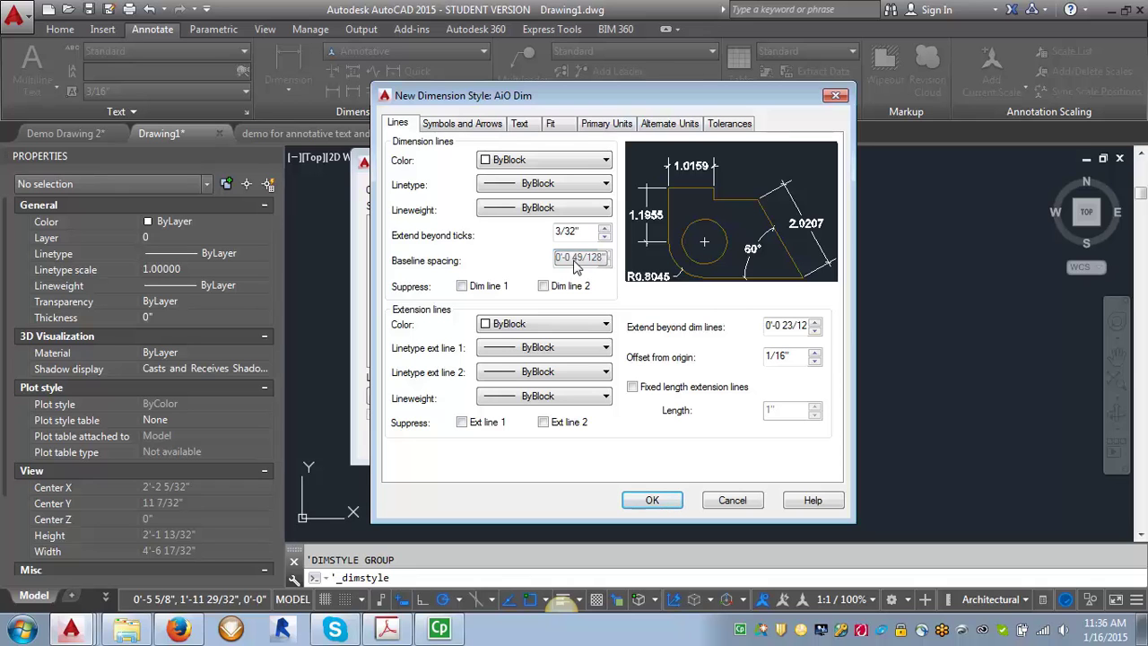
click(574, 258)
drag(575, 259, 602, 258)
text(3)
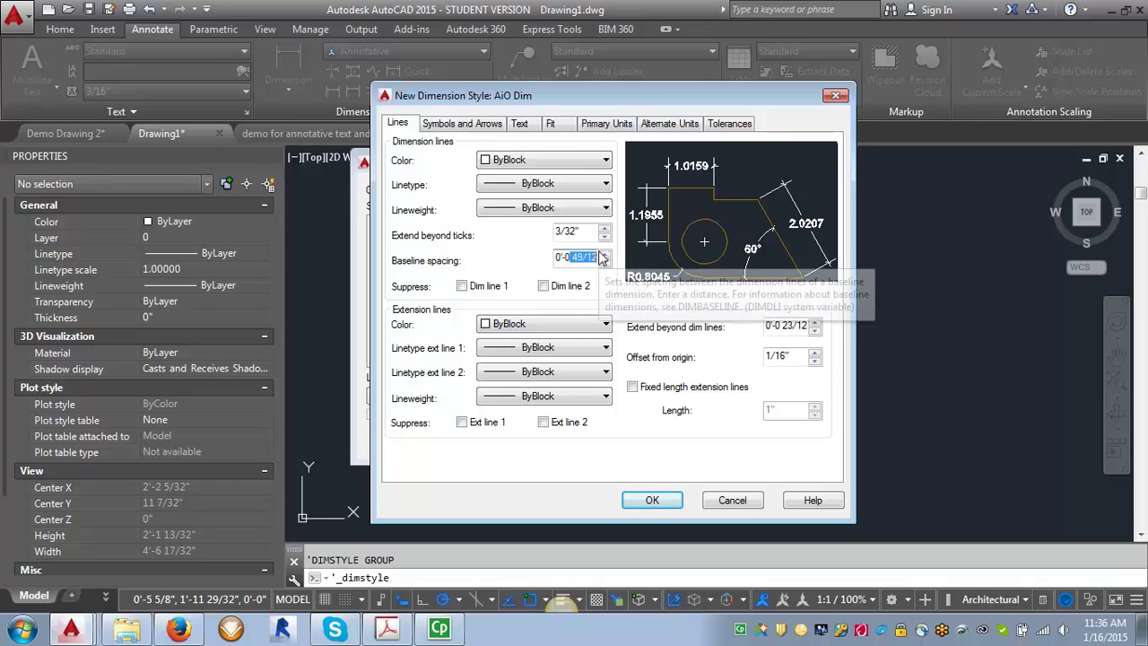
text(/8)
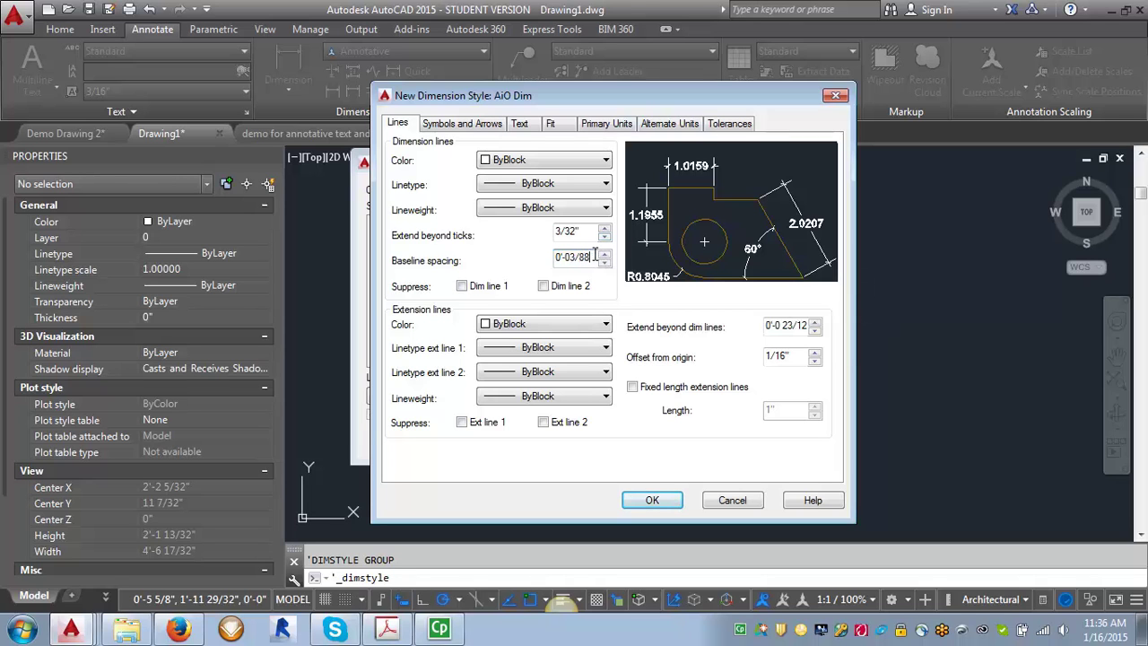
key(Delete)
drag(776, 324, 814, 321)
text(3/3)
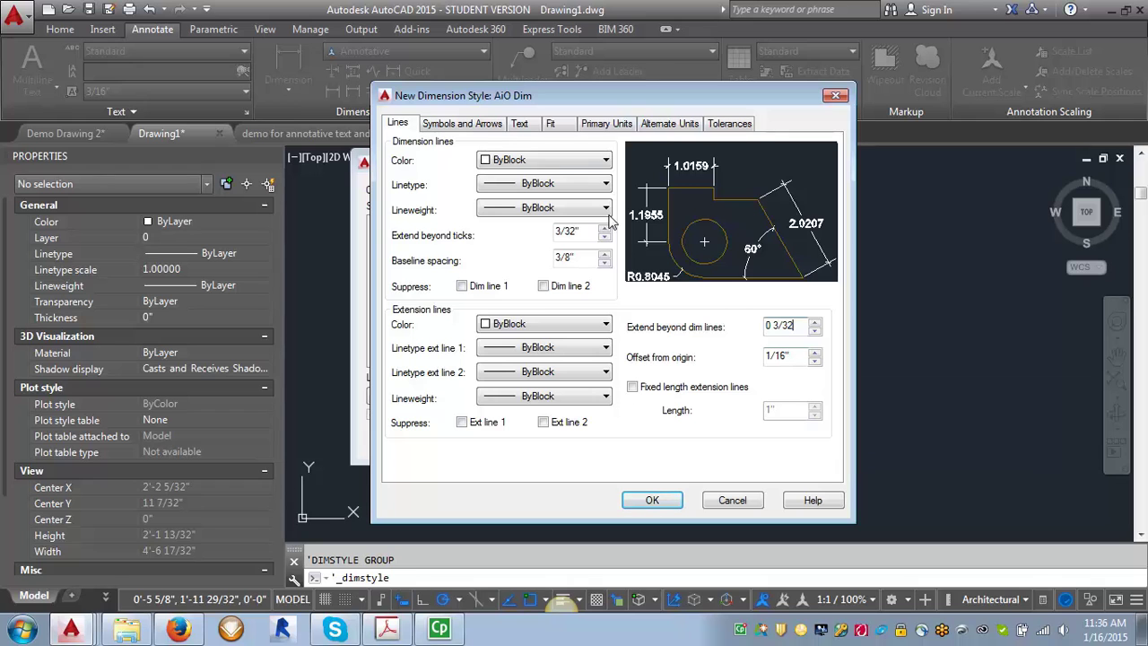
Choose SBT 3_32 as the dimension text style for 3/32" text height.
click(520, 124)
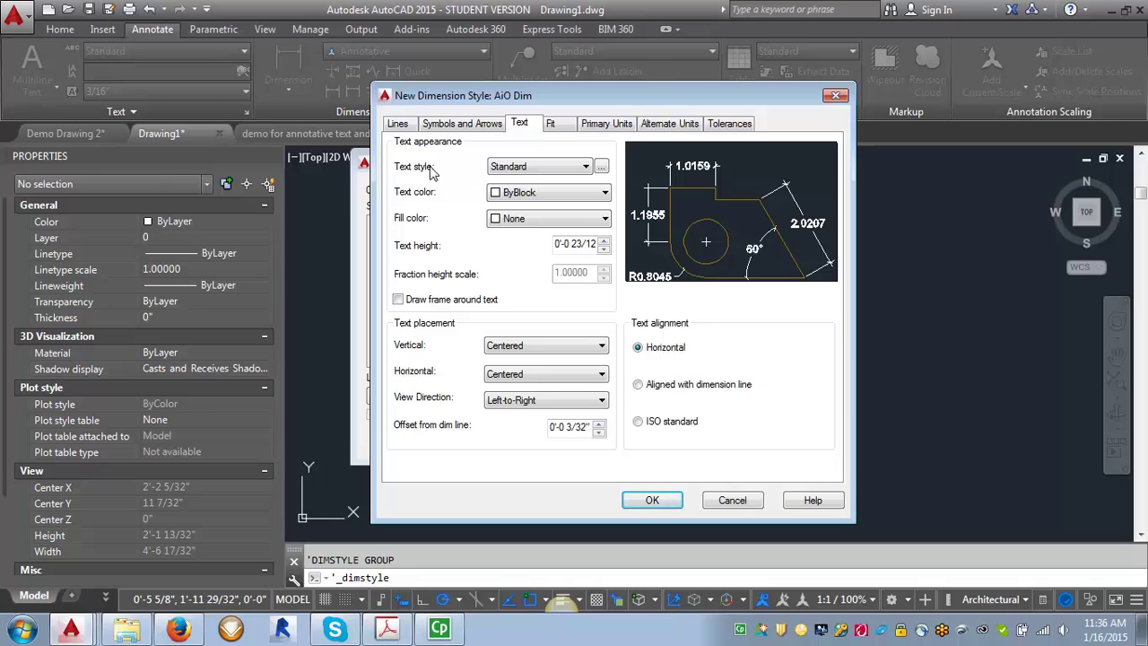
click(586, 169)
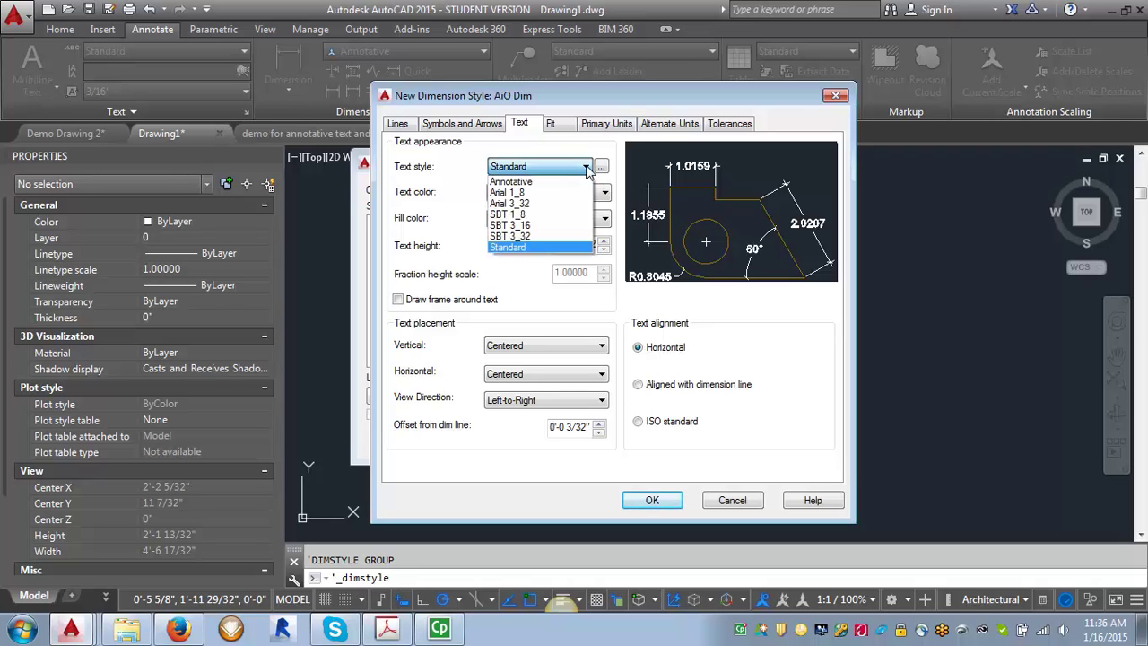
click(511, 236)
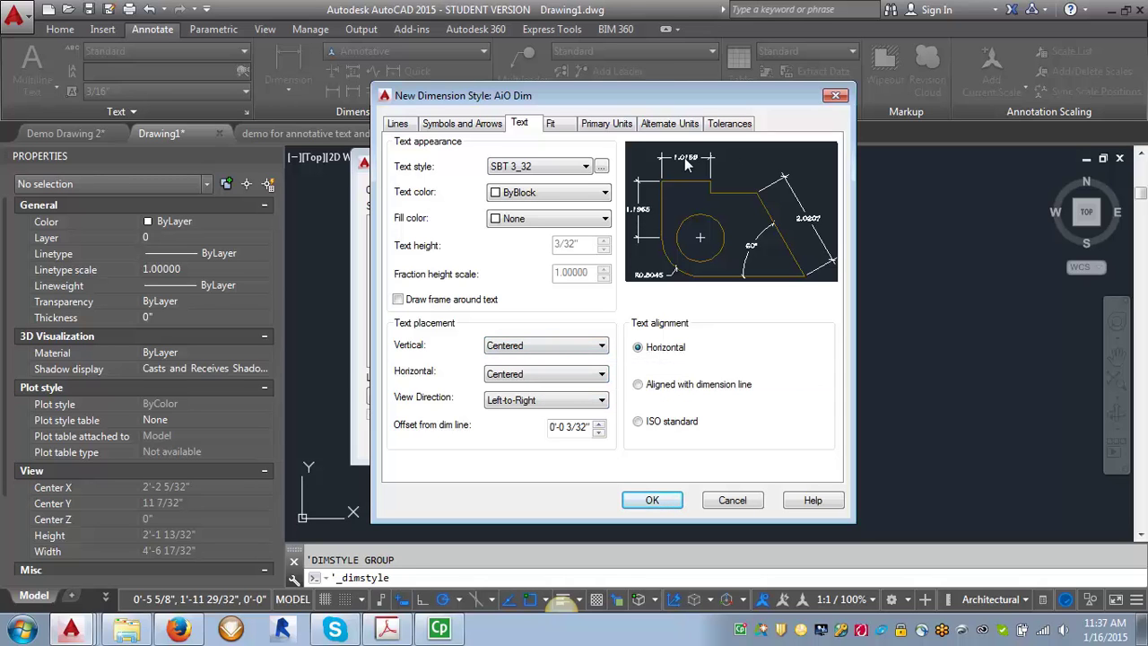
Set vertical text placement to Above and text alignment to Aligned with dimension line.
click(536, 345)
click(528, 372)
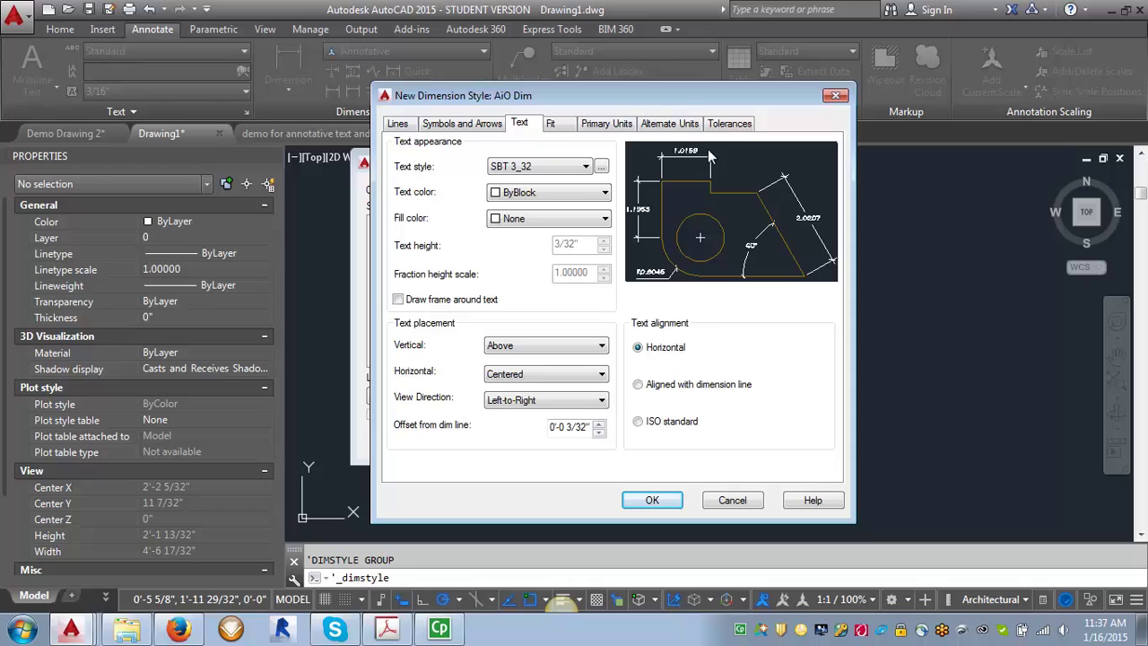
click(542, 374)
click(638, 385)
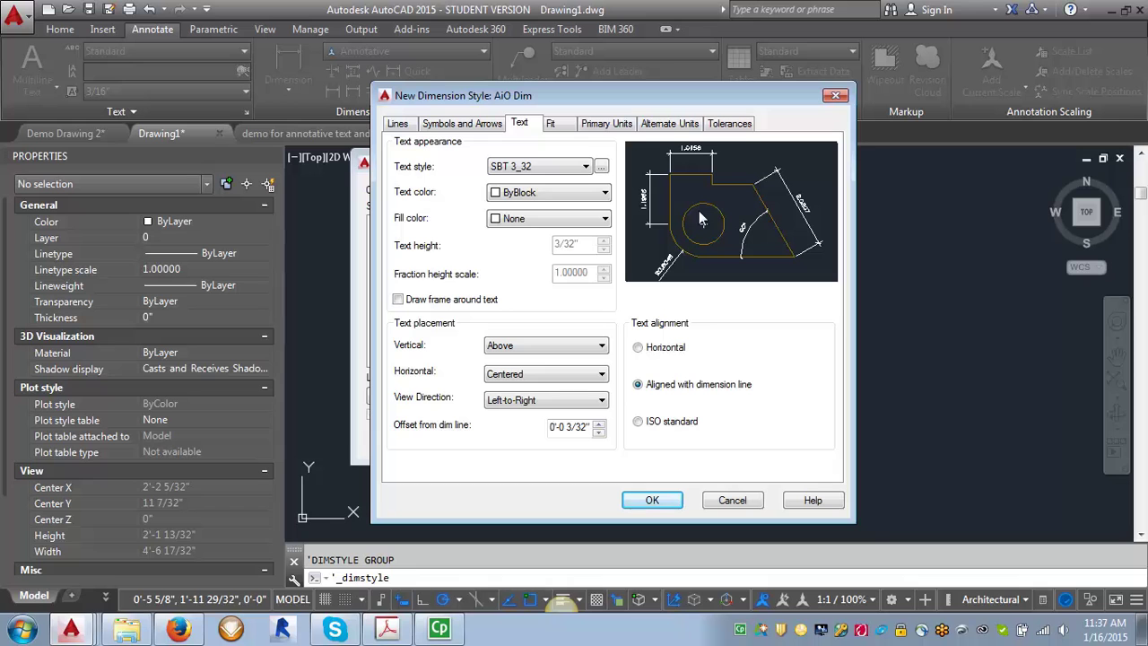
On Fit, choose Both text and arrows, Over dimension line with leader, and draw dim line between ext lines.
click(551, 124)
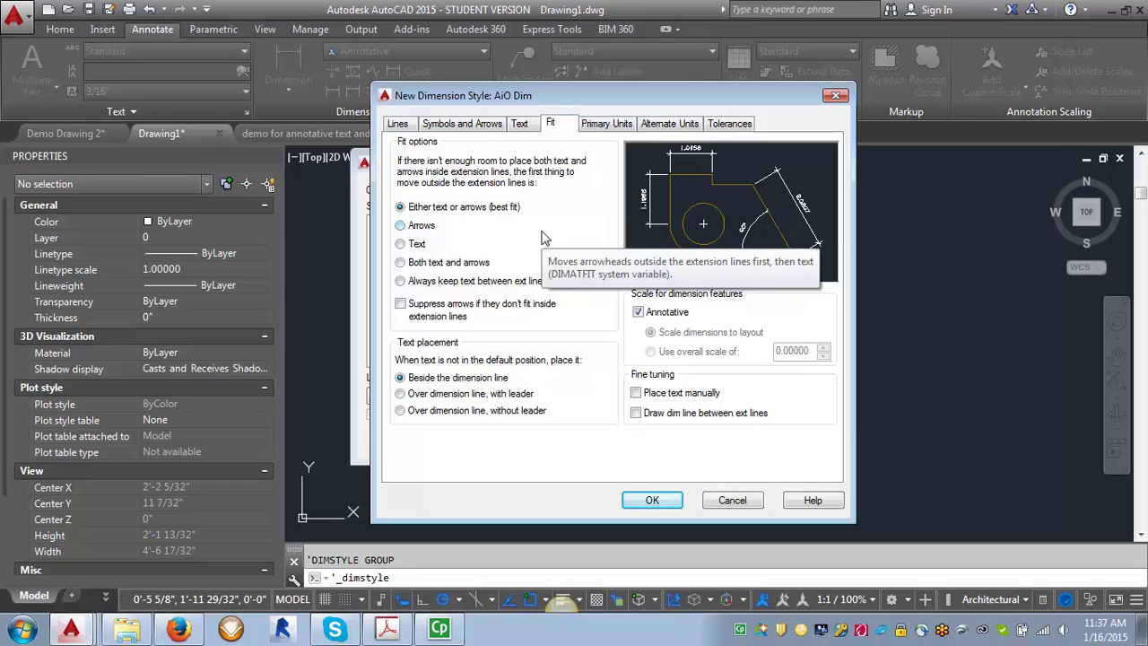
click(401, 263)
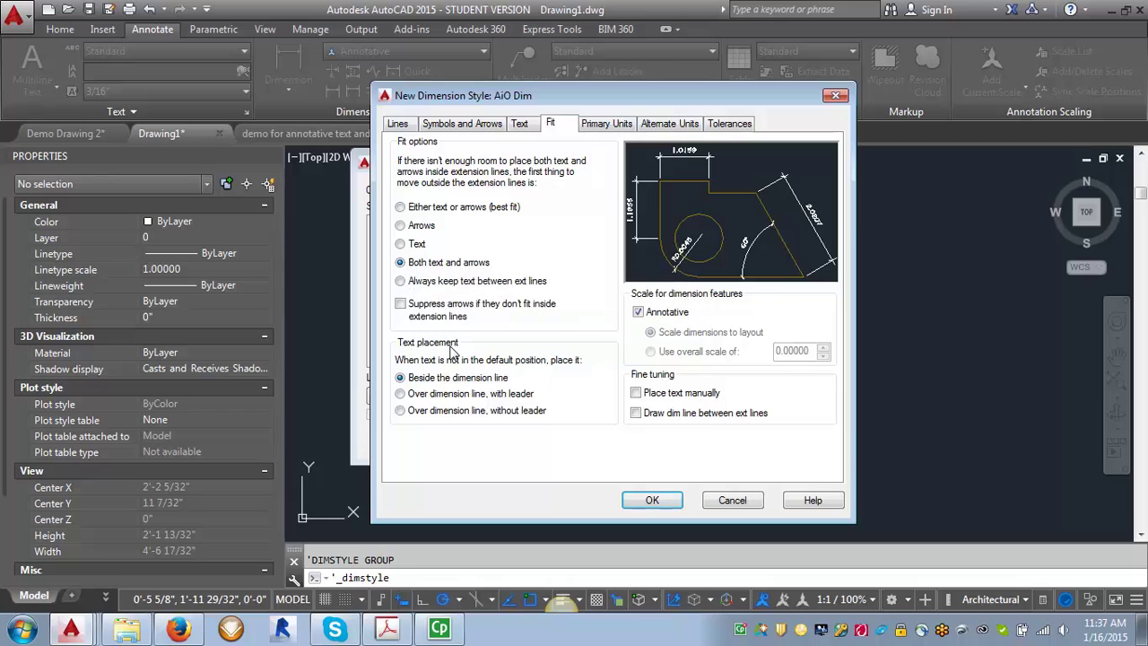
click(400, 394)
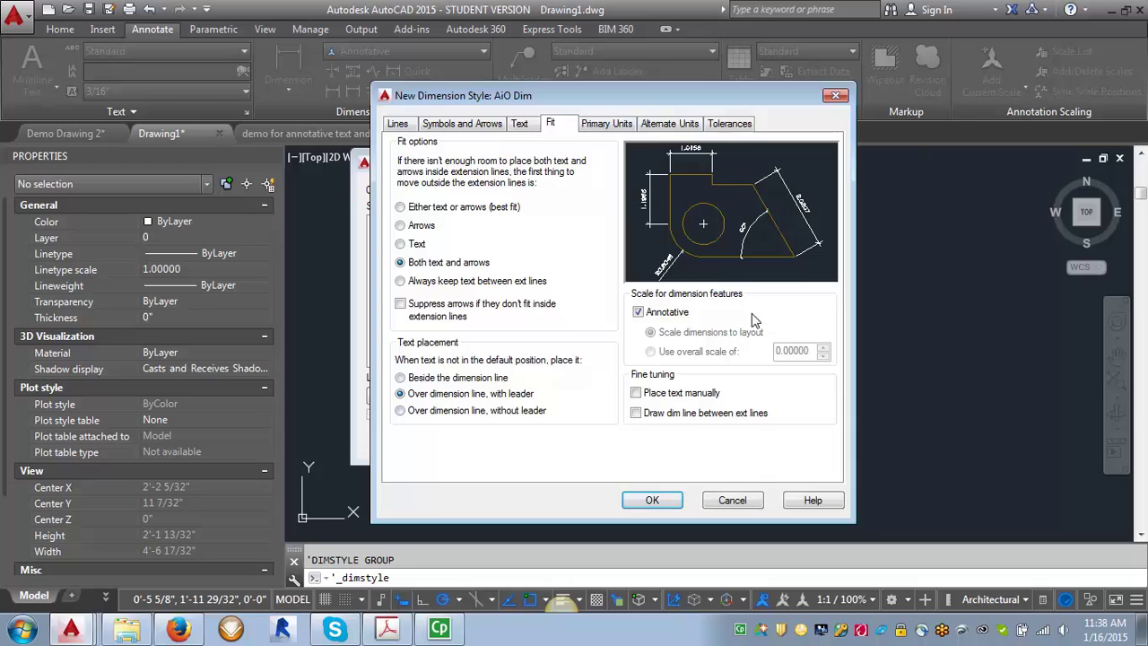
click(645, 418)
Set primary units to Architectural with 0'-0" precision and stop suppressing 0 inches.
click(609, 125)
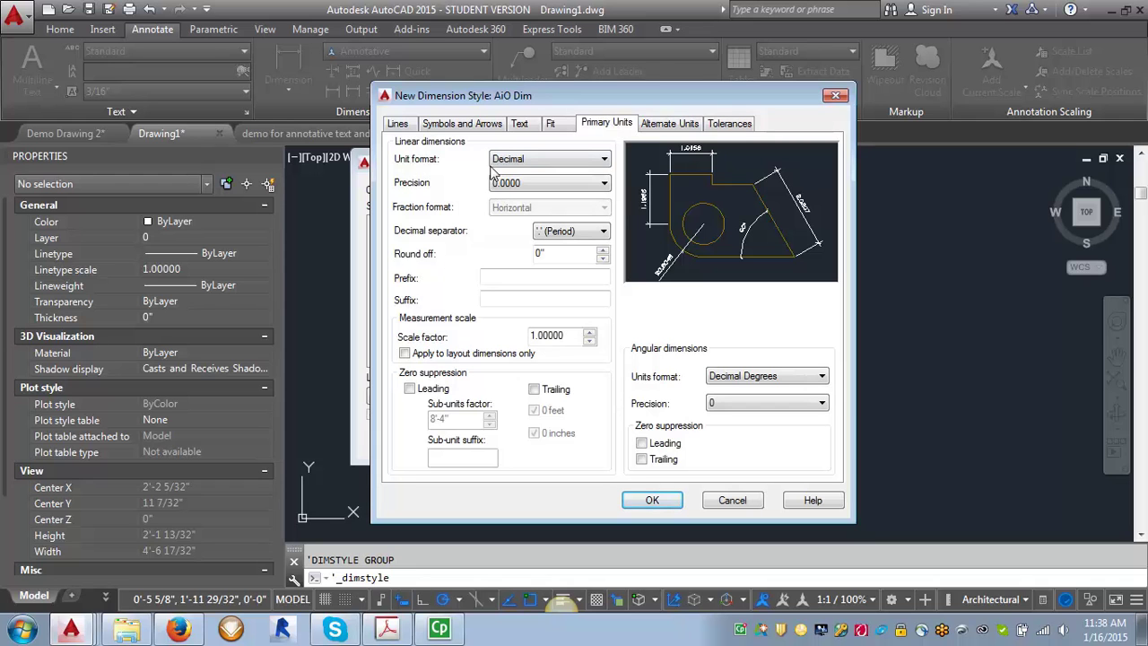
click(528, 166)
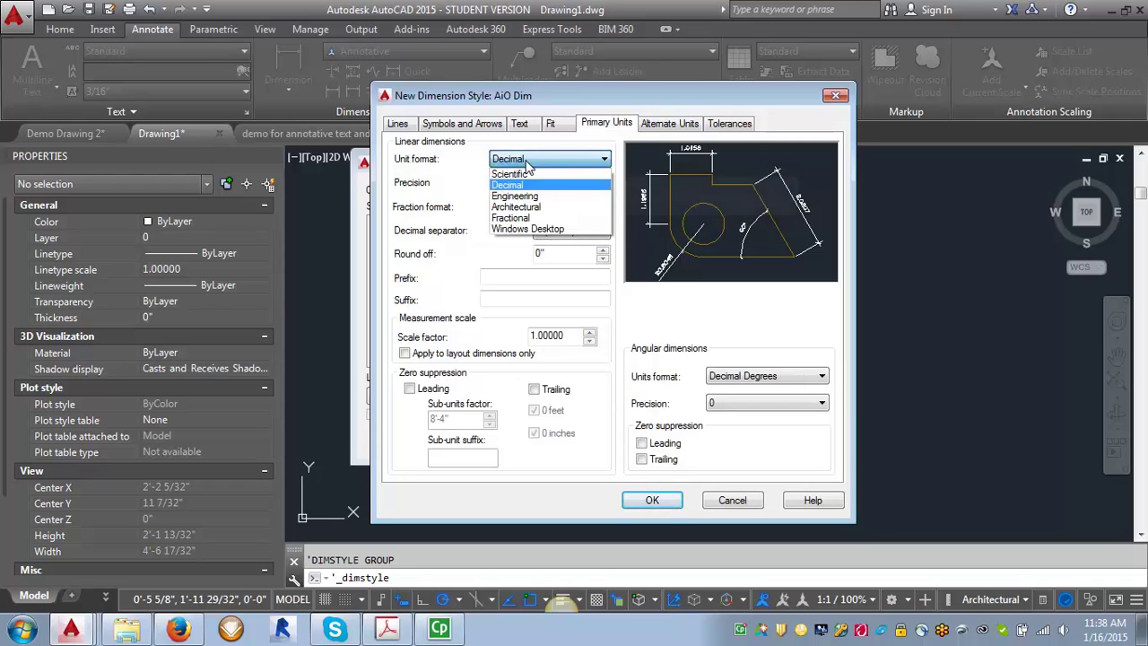
click(532, 210)
click(547, 185)
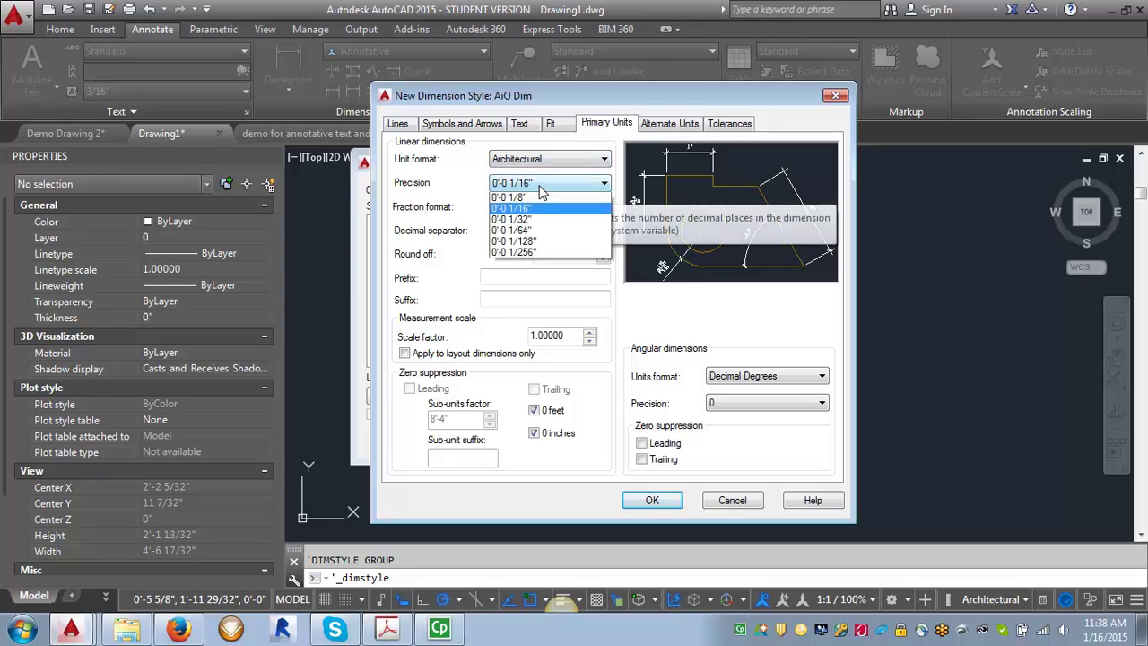
click(519, 199)
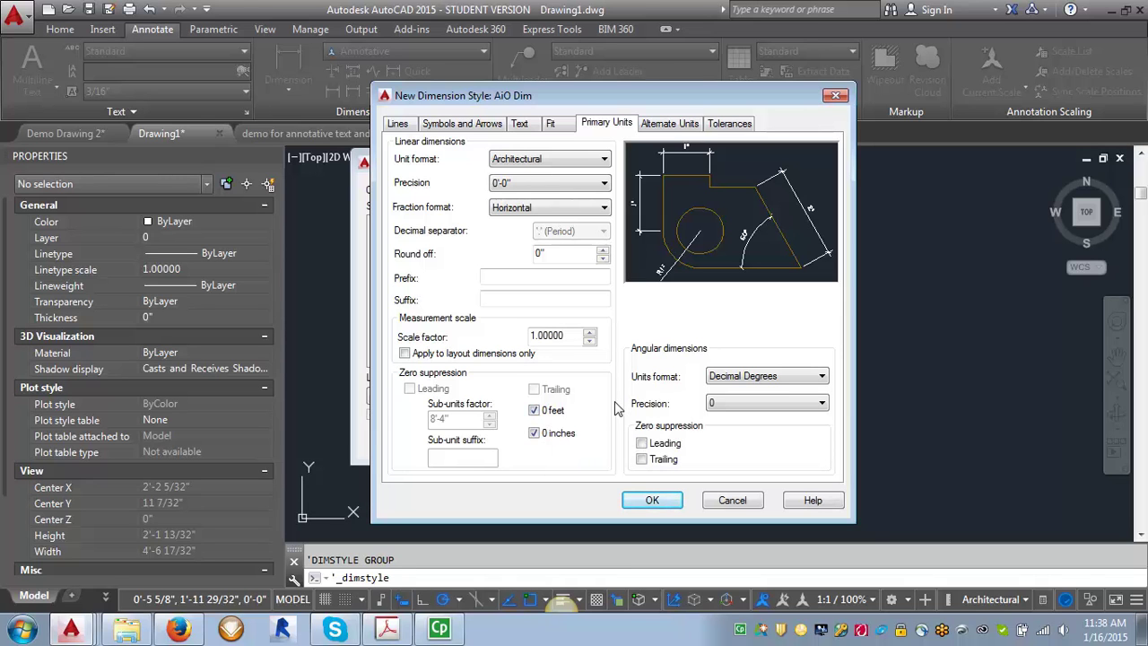
click(535, 433)
Confirm the AiO Dim style with OK and close the Dimension Style Manager.
click(658, 501)
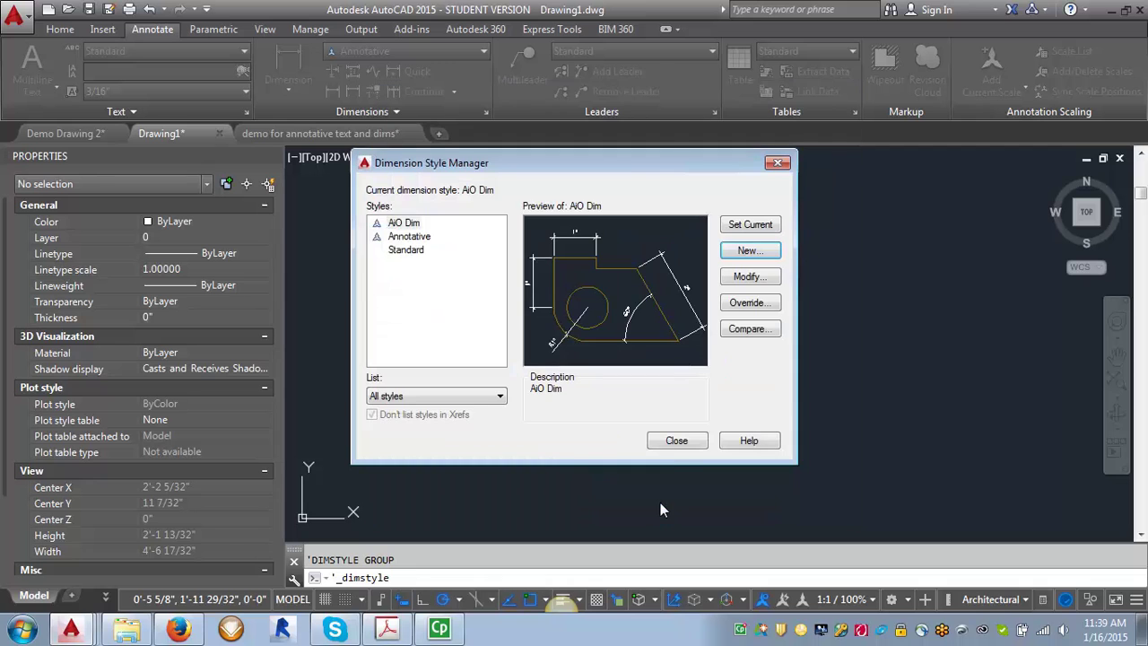
click(678, 441)
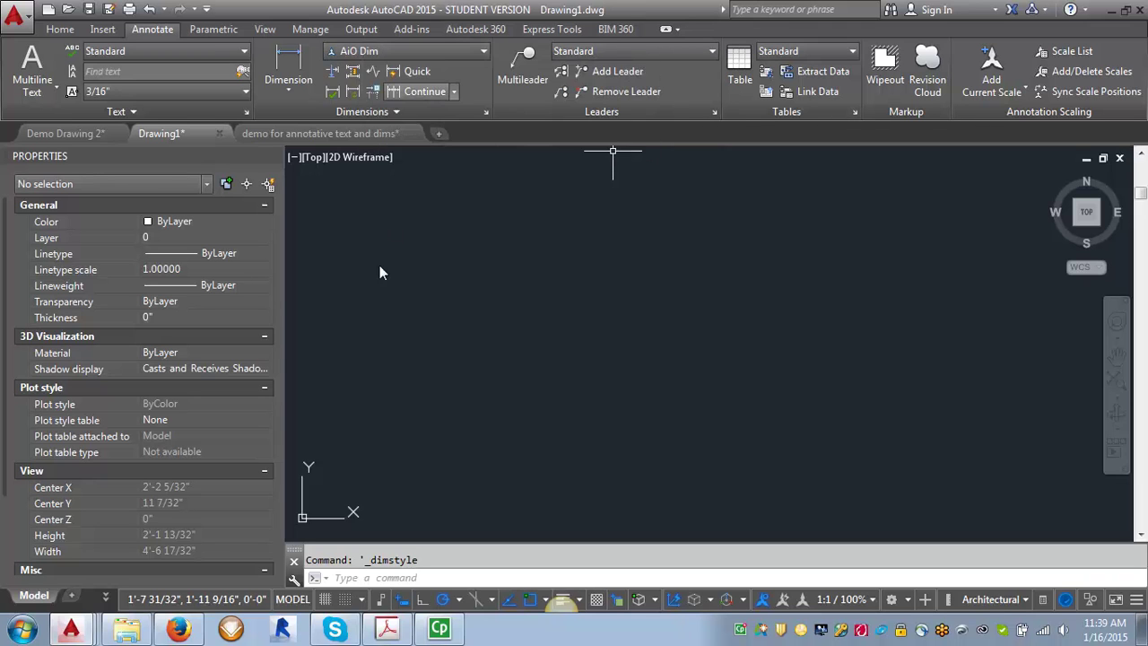
click(484, 52)
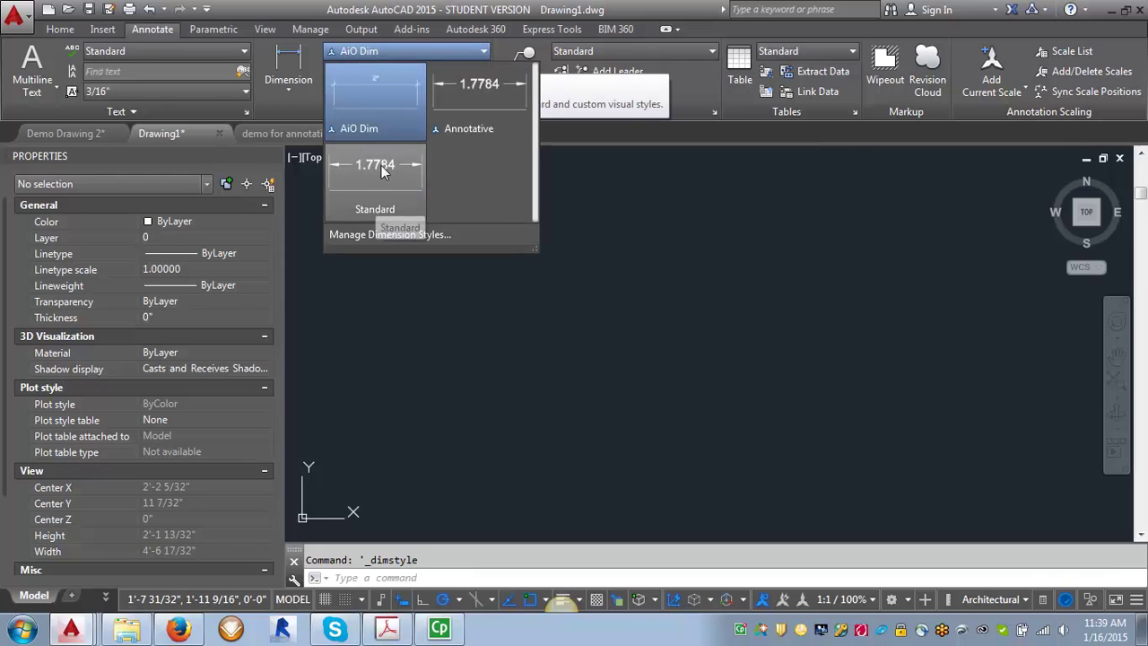
click(669, 258)
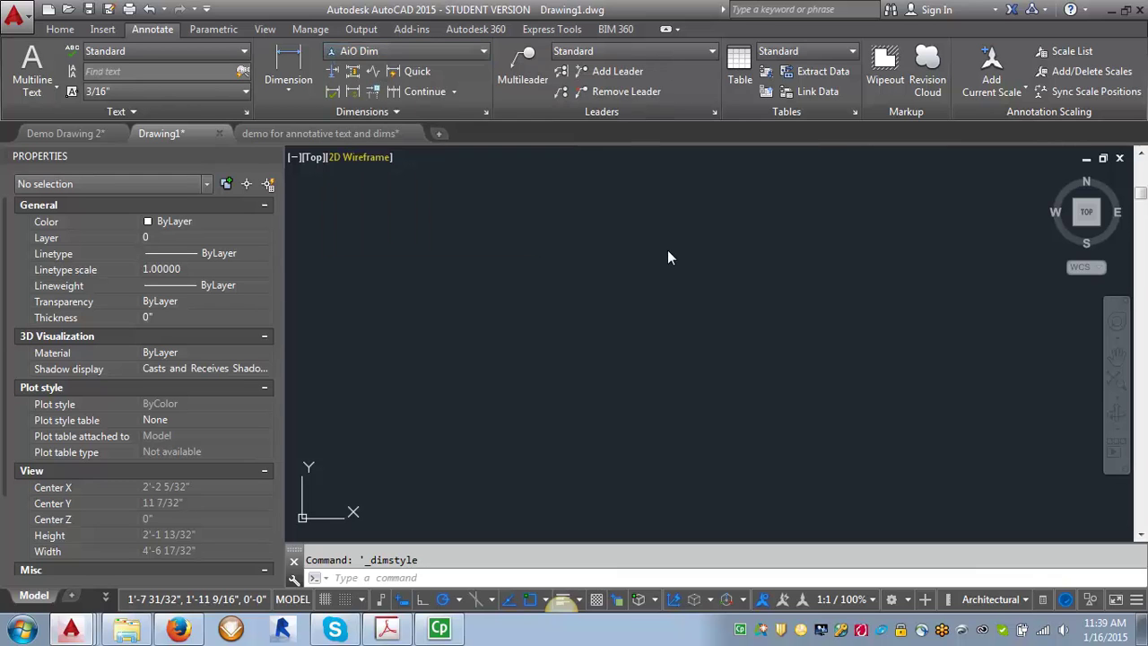